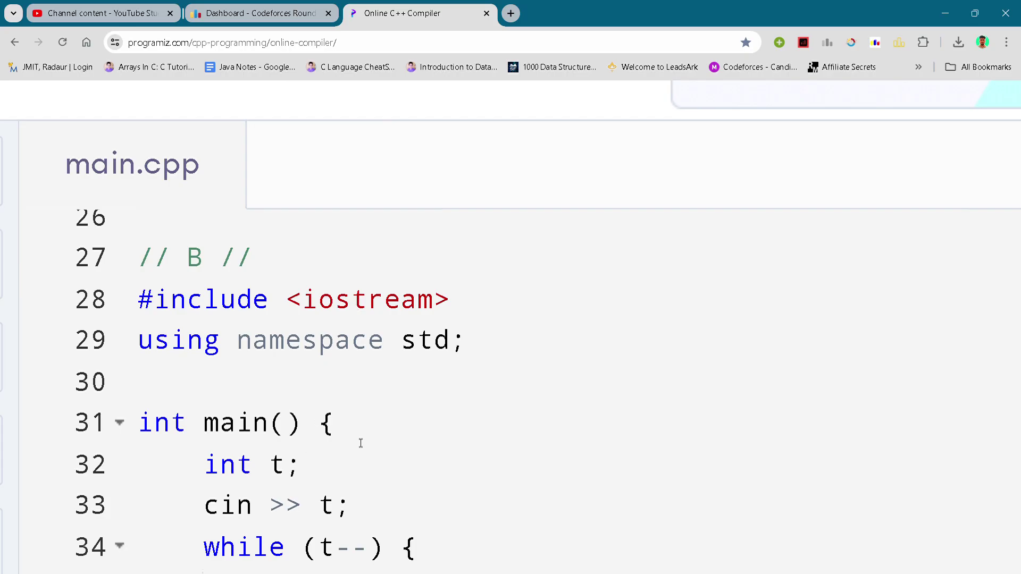
# Walk through main's start, reading the test count t, and reading x, y, k.
pyautogui.click(361, 423)
pyautogui.scroll(-1, 361, 444)
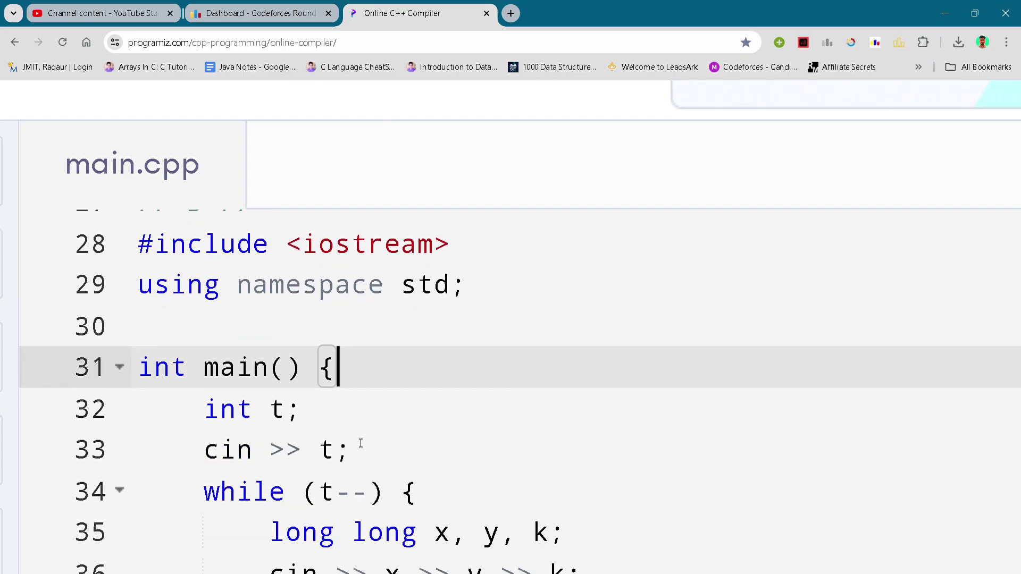
pyautogui.press('Up')
pyautogui.scroll(-1, 516, 314)
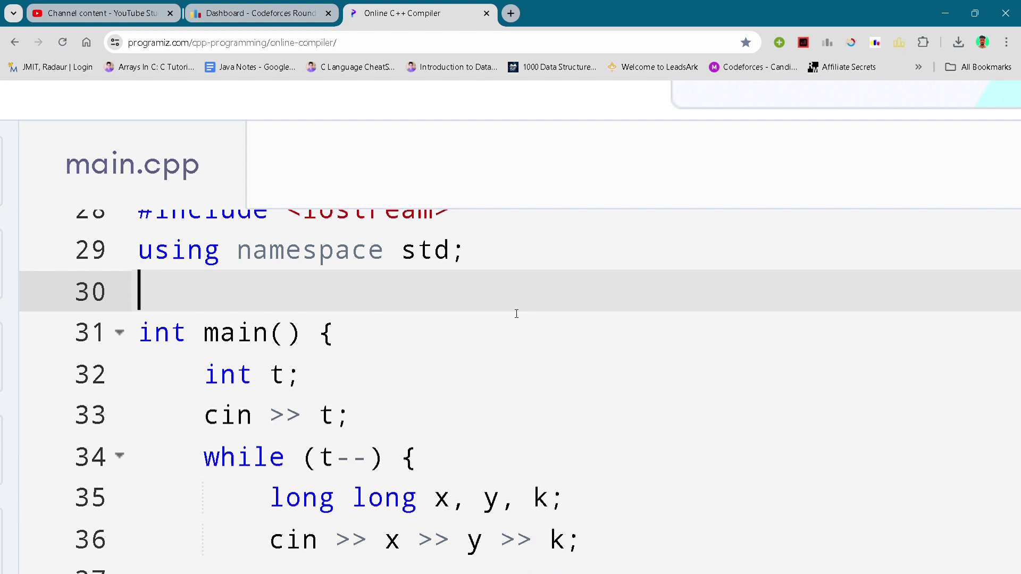
pyautogui.scroll(-1, 516, 313)
pyautogui.click(532, 369)
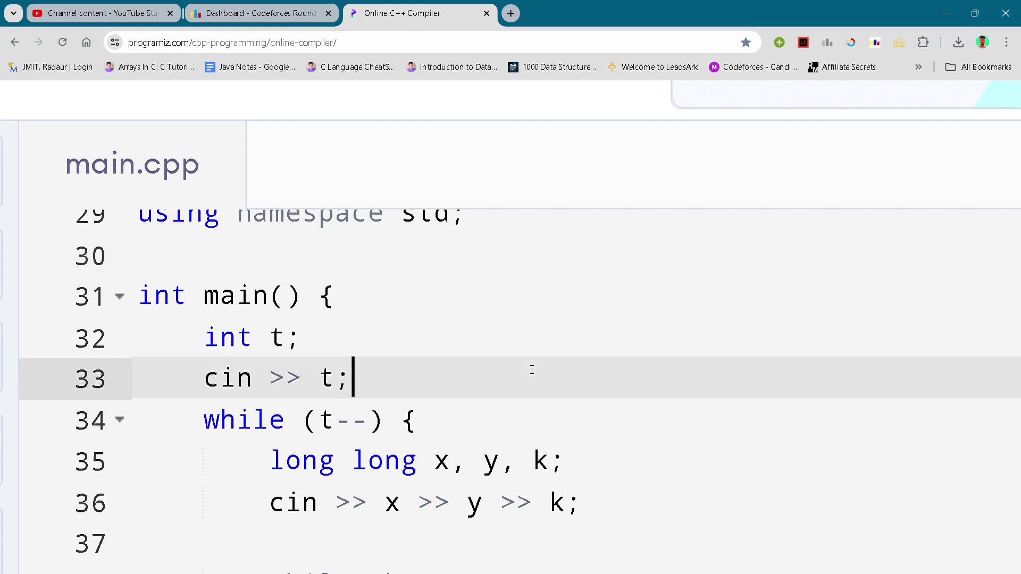
pyautogui.press('Down')
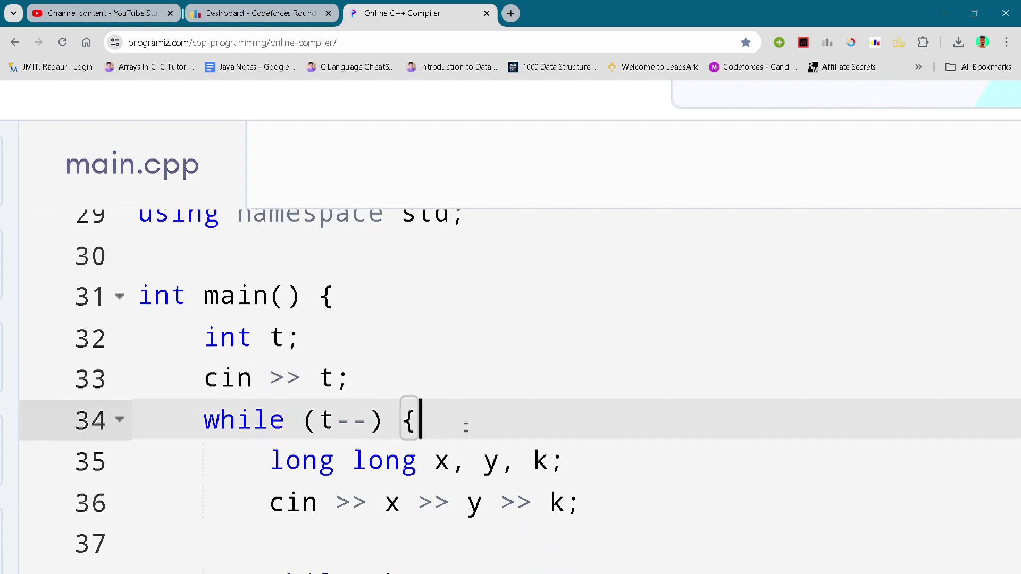
pyautogui.scroll(-2, 466, 428)
pyautogui.press('Down')
pyautogui.press('Down')
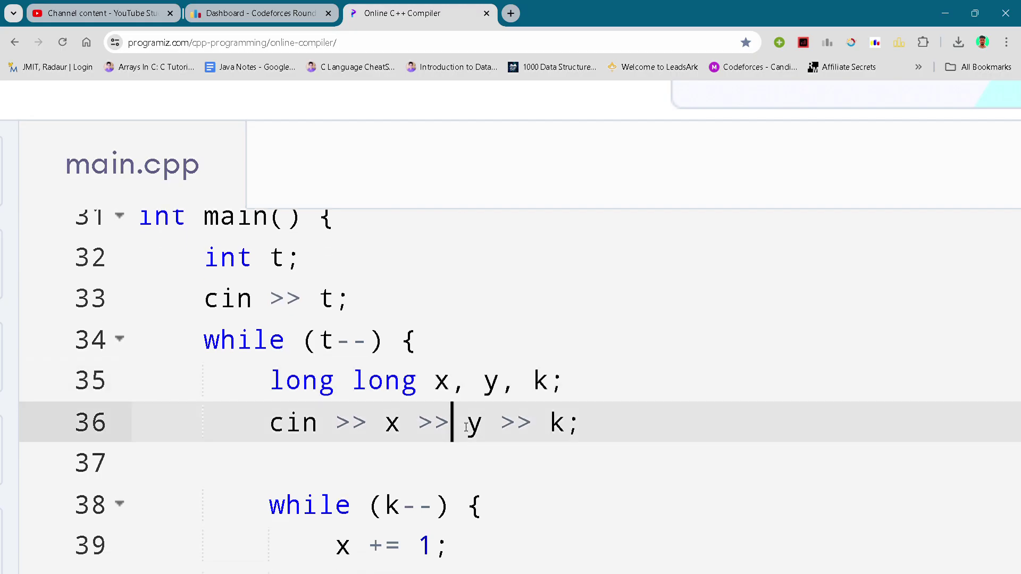
pyautogui.scroll(-1, 466, 427)
pyautogui.press('Down')
pyautogui.scroll(-1, 465, 428)
pyautogui.scroll(-1, 466, 428)
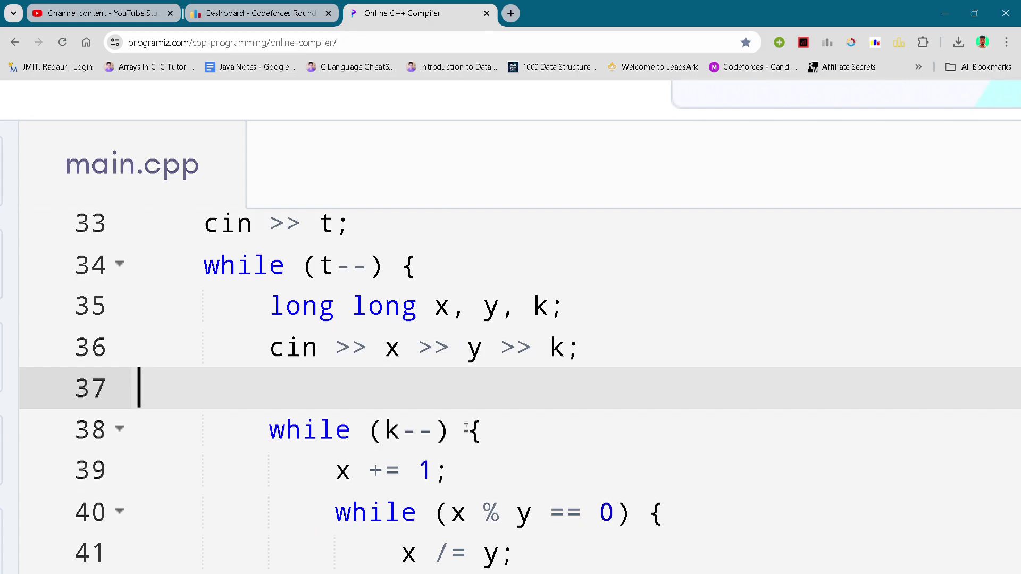
# Step through the k loop incrementing x, the divide-by-y loop, and printing x.
pyautogui.press('Down')
pyautogui.press('Down')
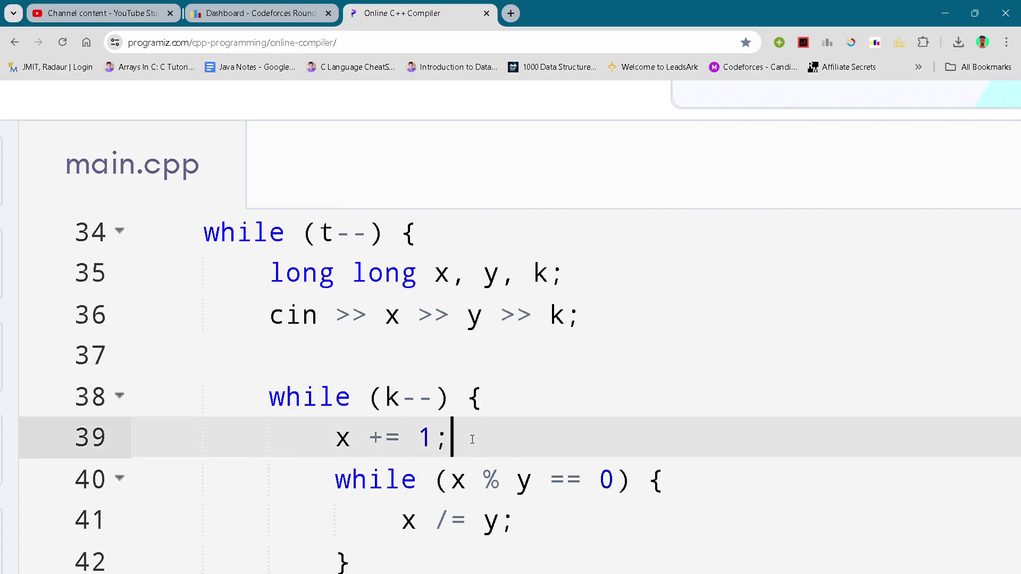
pyautogui.scroll(-1, 472, 440)
pyautogui.press('Down')
pyautogui.scroll(-1, 472, 440)
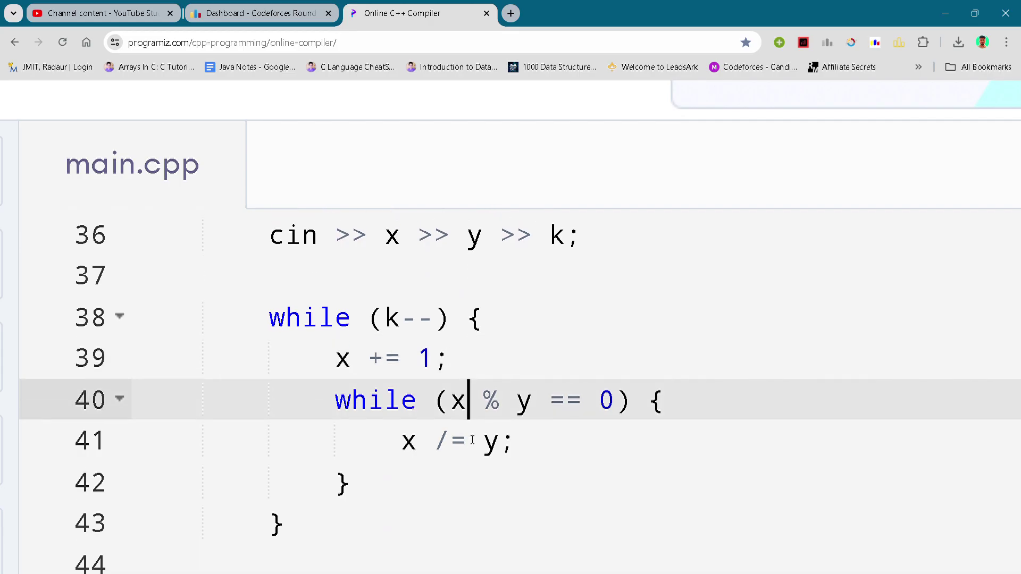
pyautogui.press('Down')
pyautogui.scroll(-1, 473, 440)
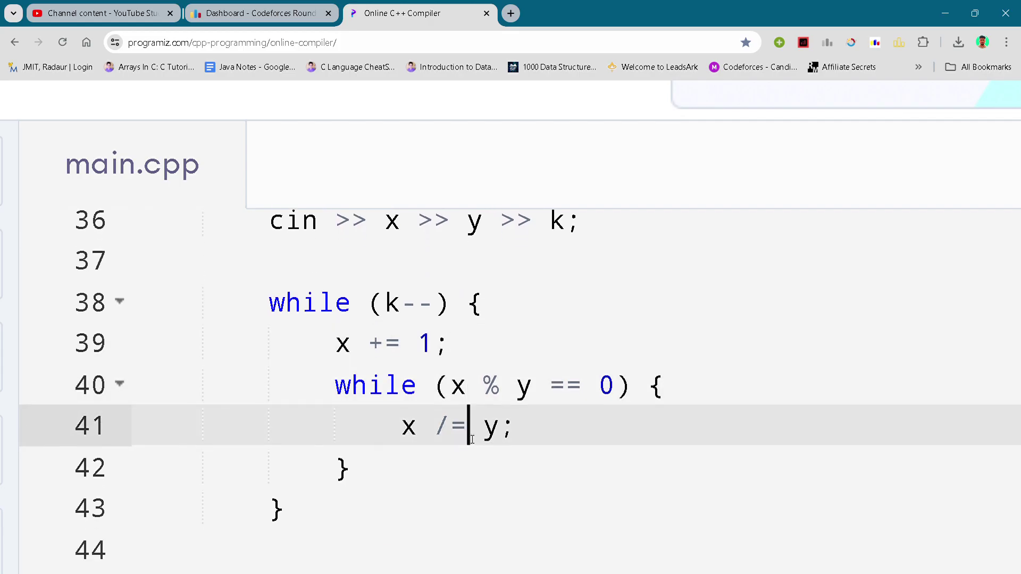
pyautogui.scroll(-1, 472, 440)
pyautogui.press('Down')
pyautogui.scroll(-1, 472, 439)
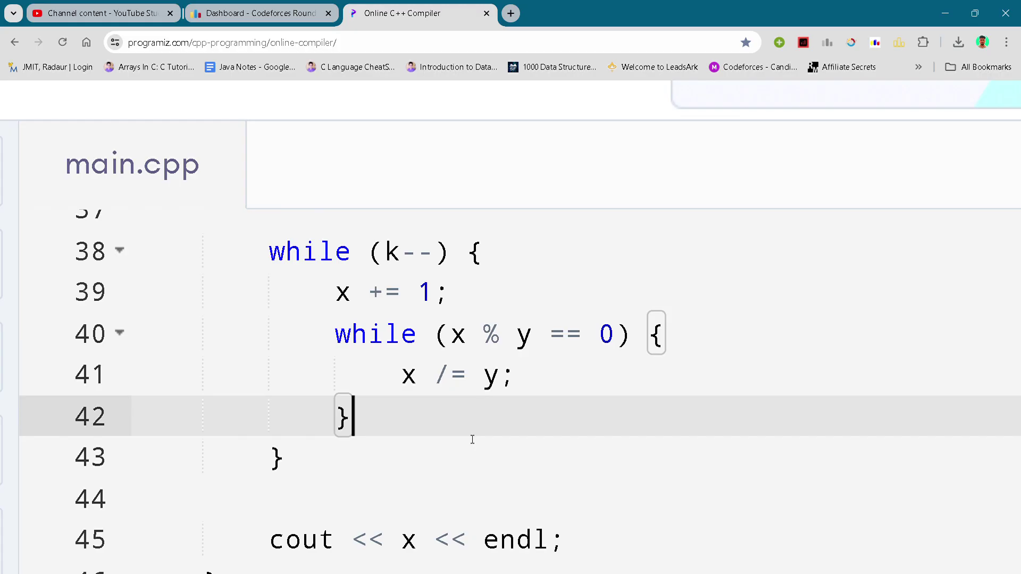
pyautogui.press('Down')
pyautogui.scroll(-1, 473, 439)
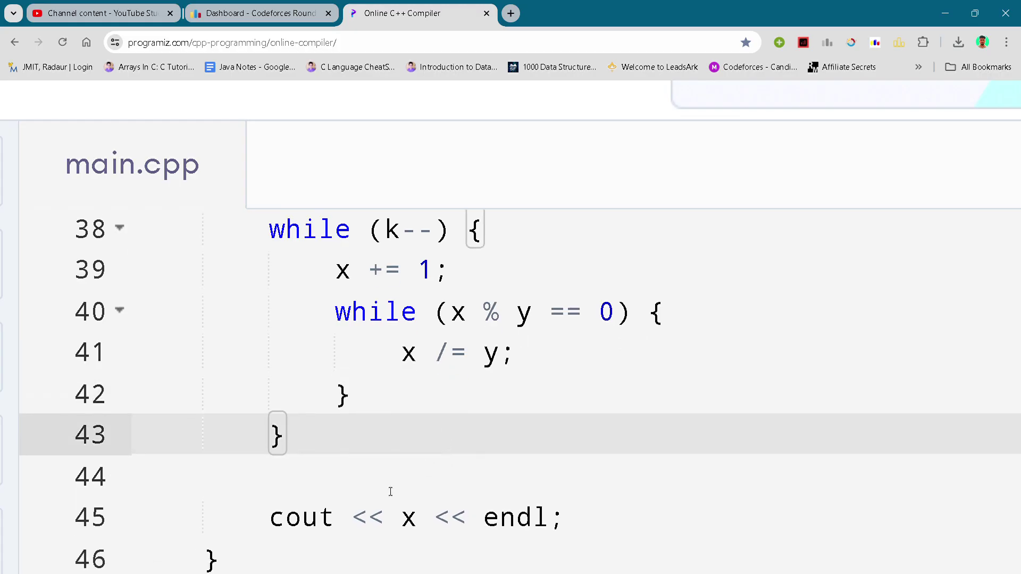
pyautogui.press('Down')
pyautogui.scroll(-1, 390, 491)
pyautogui.press('Down')
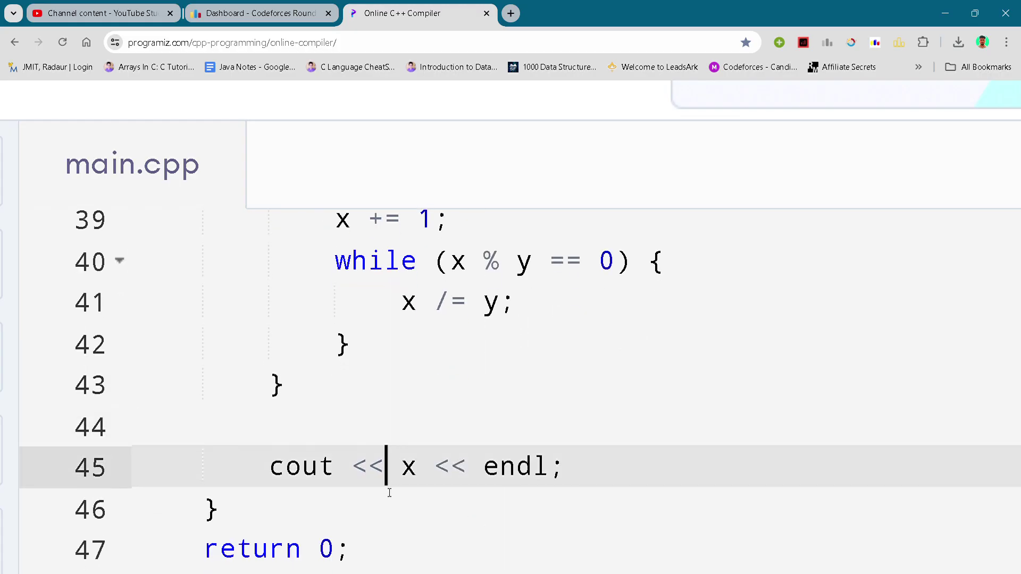
pyautogui.scroll(1, 389, 493)
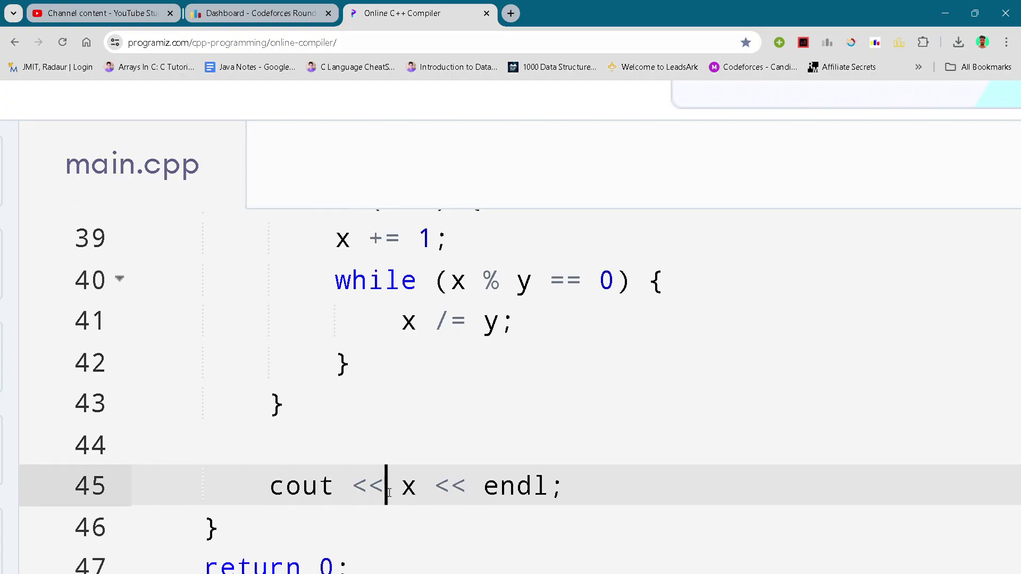
pyautogui.scroll(-1, 389, 493)
pyautogui.scroll(-1, 411, 484)
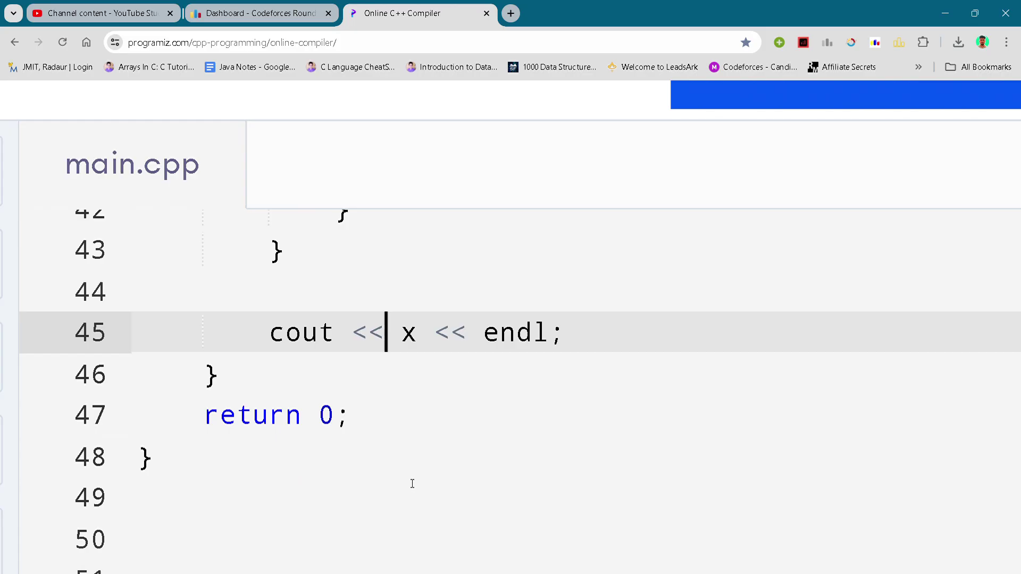
pyautogui.scroll(-1, 412, 485)
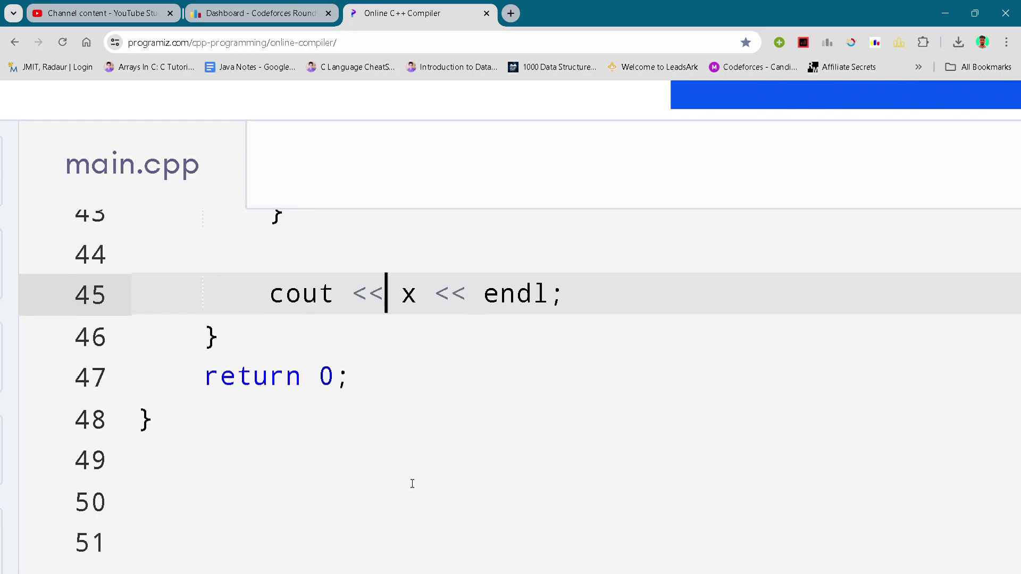
pyautogui.scroll(-4, 412, 484)
pyautogui.scroll(-1, 411, 484)
pyautogui.scroll(2, 412, 484)
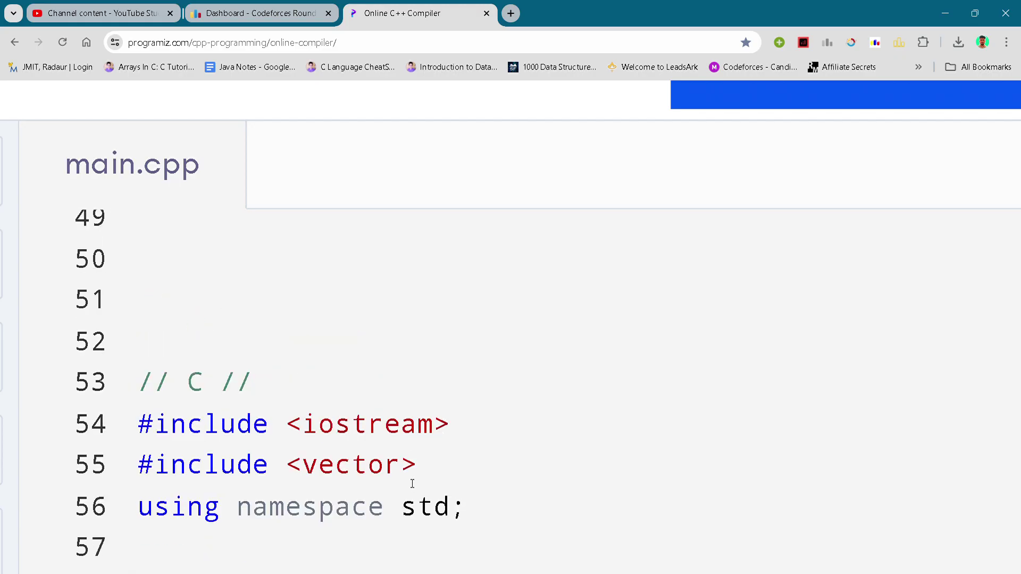
pyautogui.scroll(-3, 412, 485)
pyautogui.scroll(-1, 411, 484)
pyautogui.scroll(3, 412, 485)
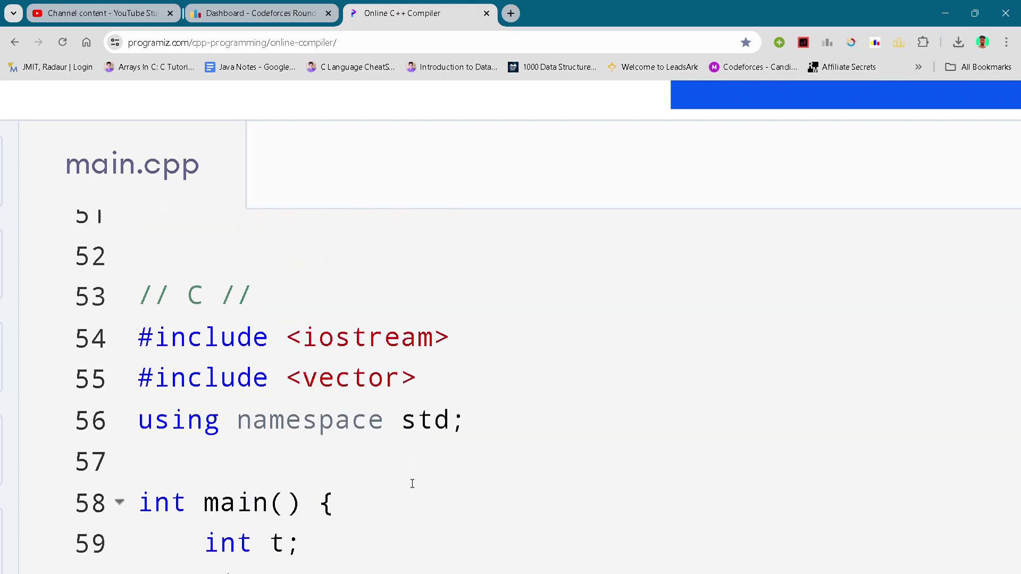
pyautogui.click(548, 434)
pyautogui.scroll(4, 549, 435)
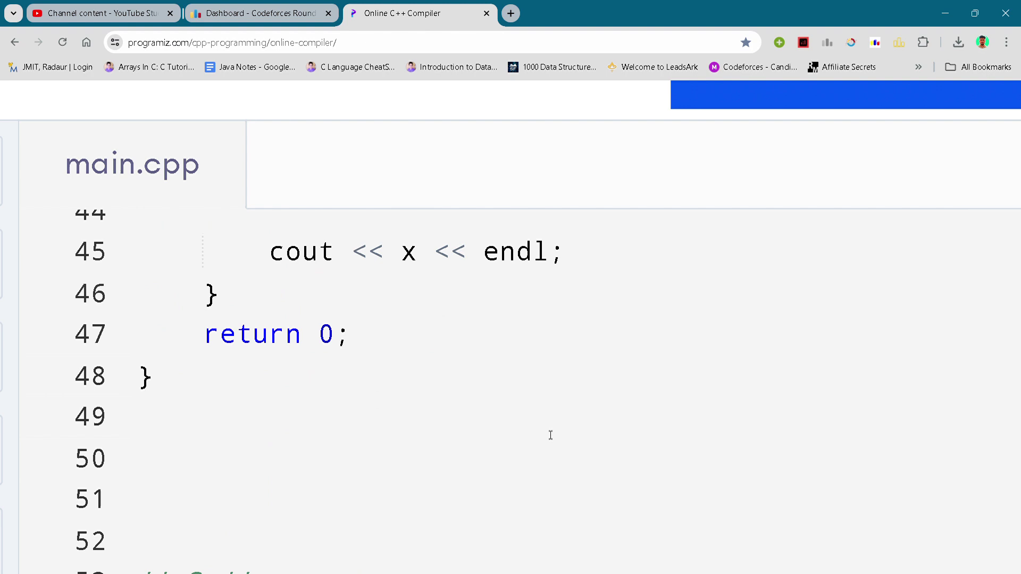
pyautogui.scroll(2, 549, 435)
pyautogui.scroll(2, 550, 436)
pyautogui.click(549, 417)
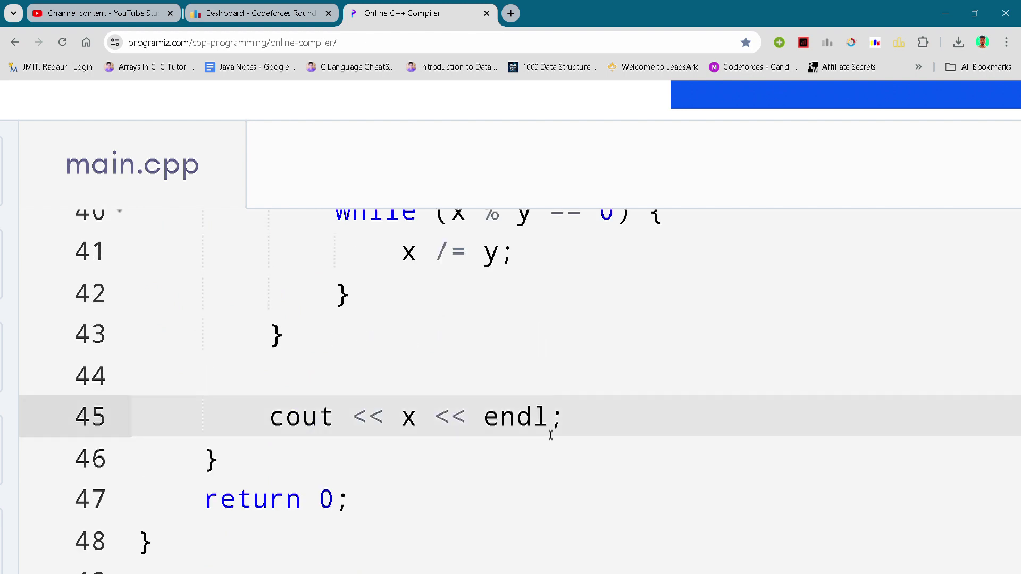
pyautogui.press('Up')
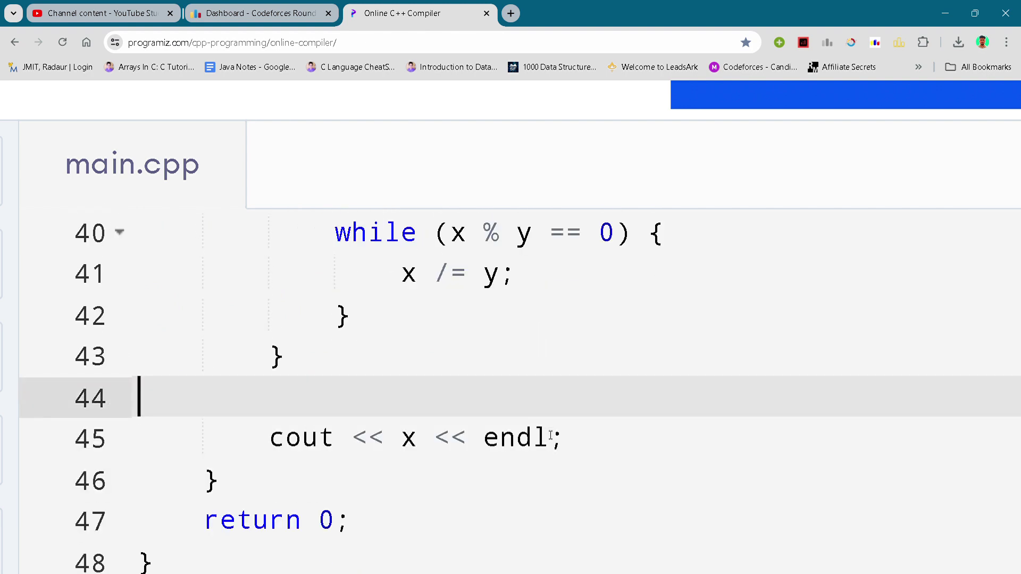
pyautogui.scroll(-3, 844, 342)
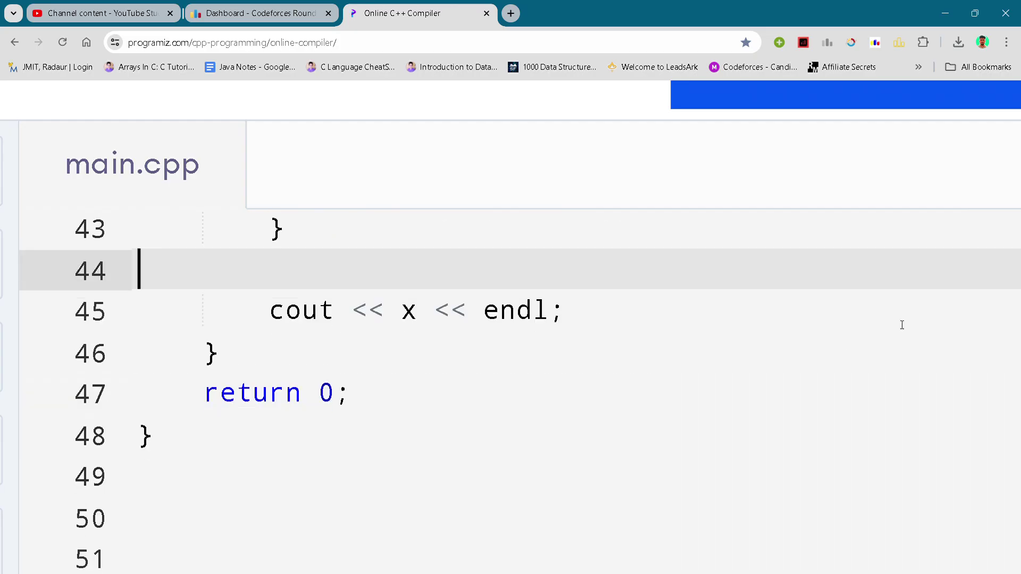